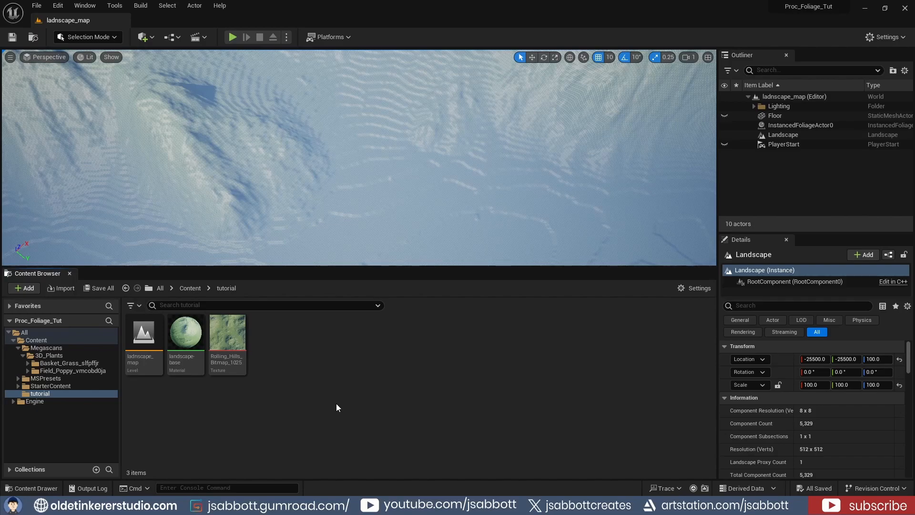
# - Enable the experimental Procedural Foliage option in the editor preferences
pyautogui.click(63, 7)
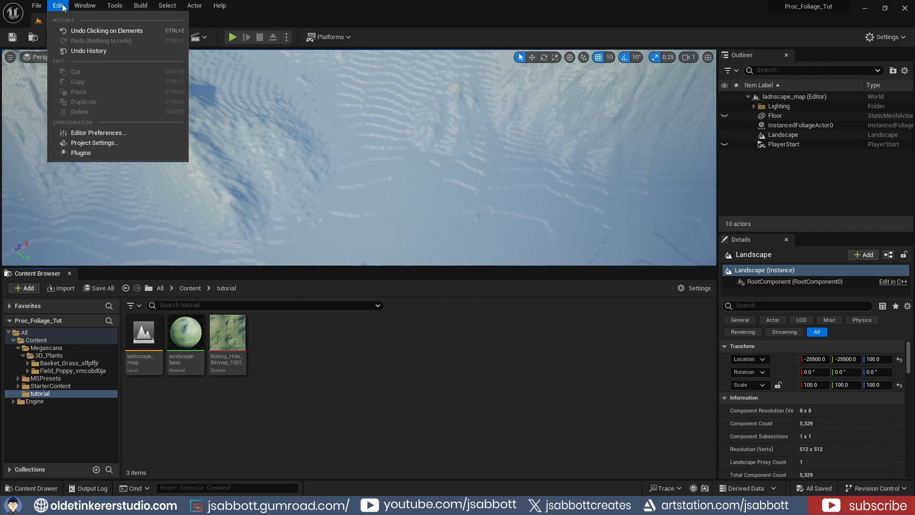
pyautogui.click(92, 134)
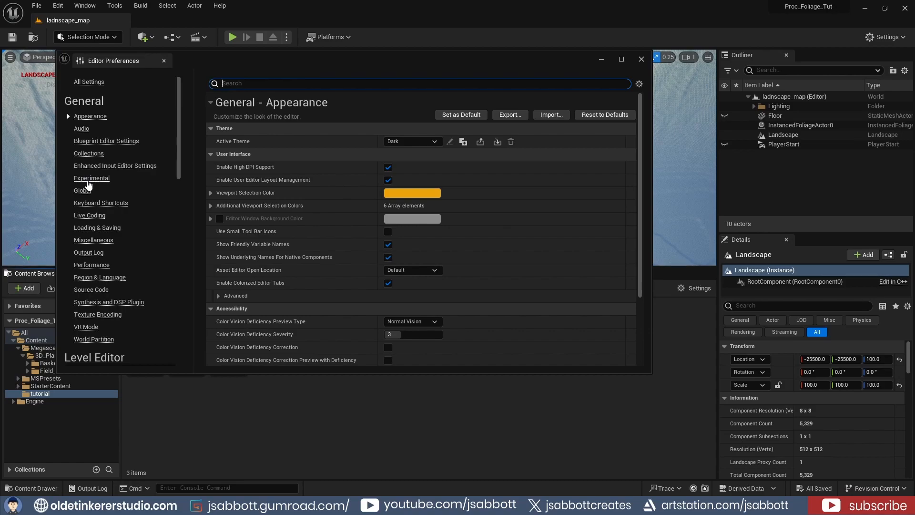
pyautogui.click(90, 179)
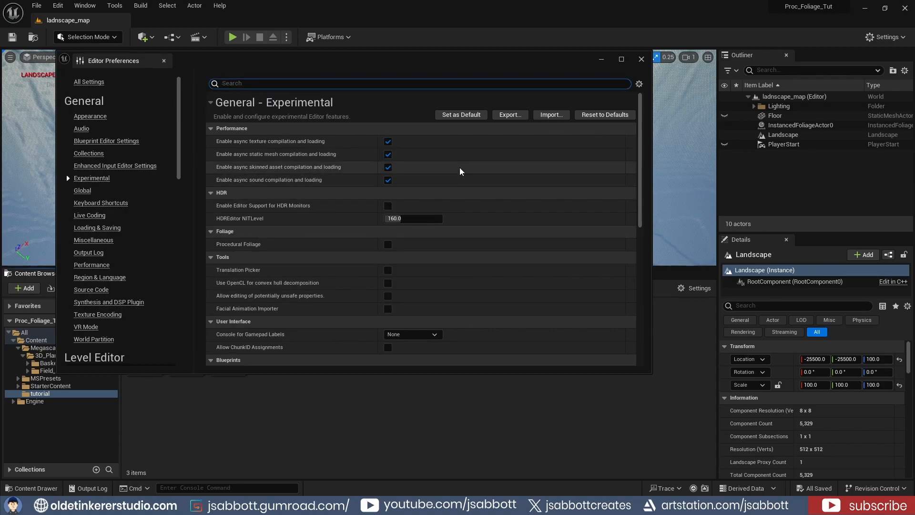
pyautogui.write('procedural')
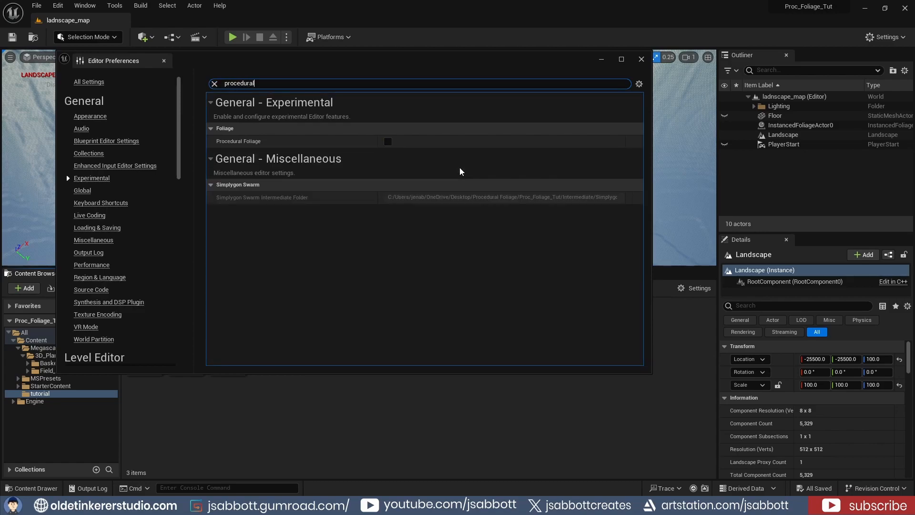
pyautogui.click(388, 142)
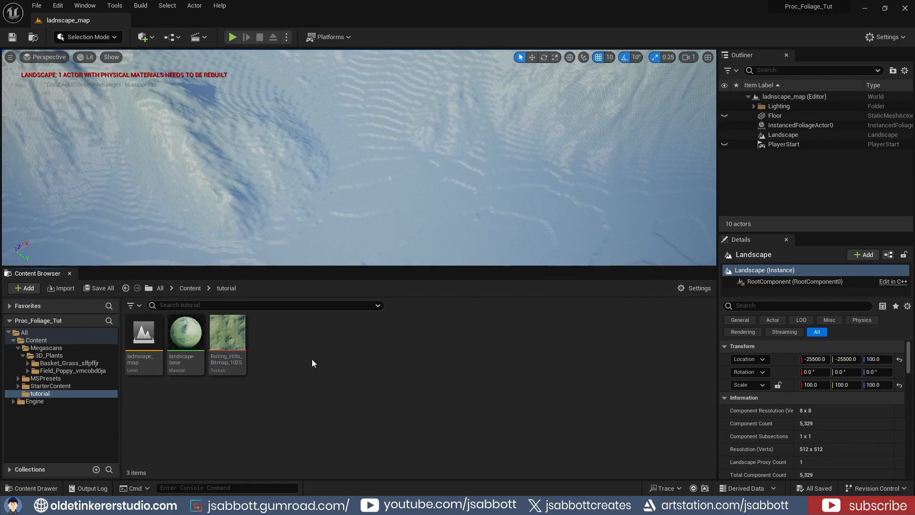
# - Create a Procedural Foliage Spawner asset named PFS_tutorial in the tutorial folder
pyautogui.rightClick(308, 360)
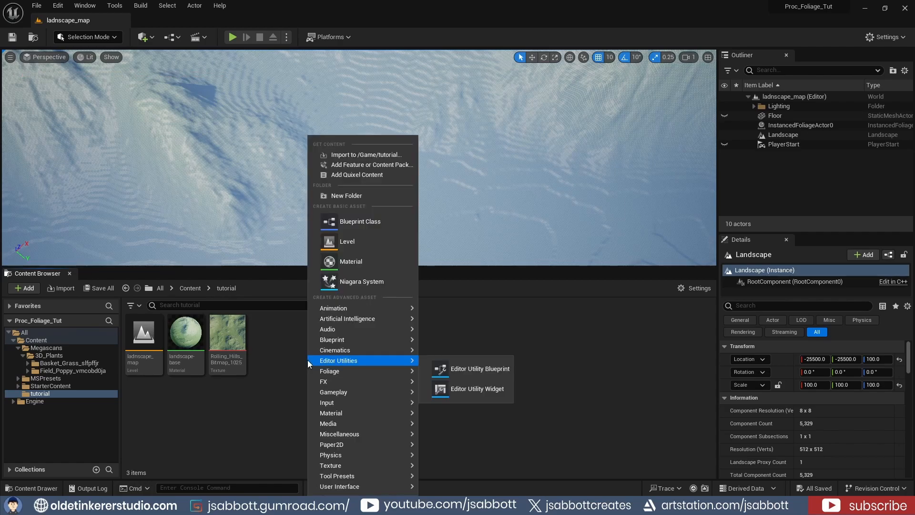
pyautogui.moveTo(333, 372)
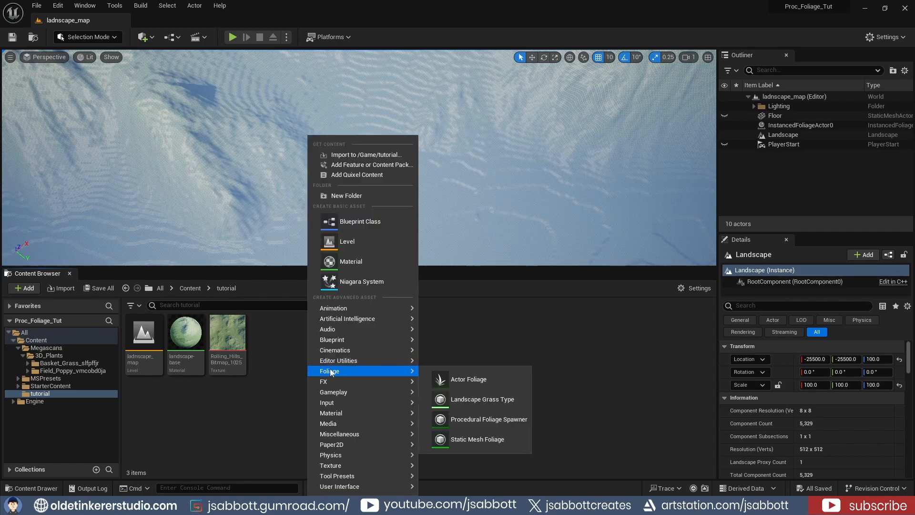
pyautogui.click(487, 423)
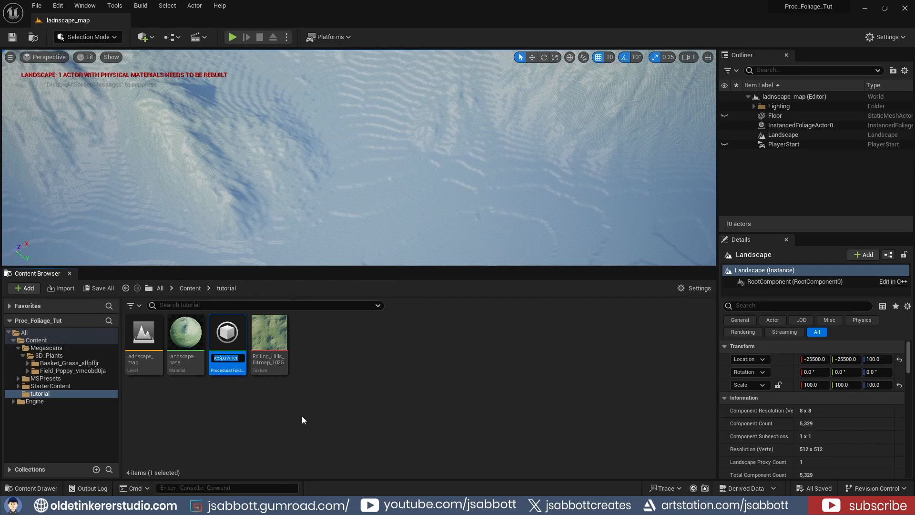
pyautogui.write('PFS')
pyautogui.write('_tutori')
pyautogui.write('al')
pyautogui.press('Return')
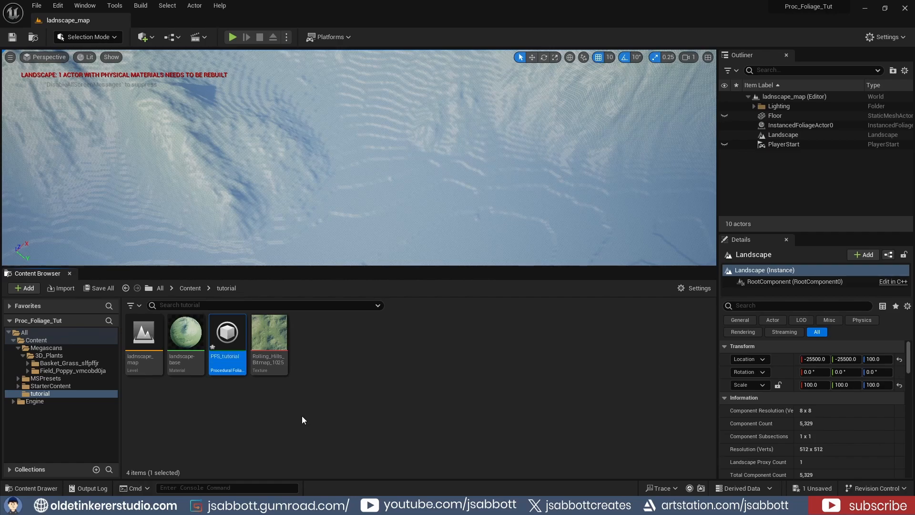
# - Create a Static Mesh Foliage asset named SM_foliage in the tutorial folder
pyautogui.rightClick(373, 361)
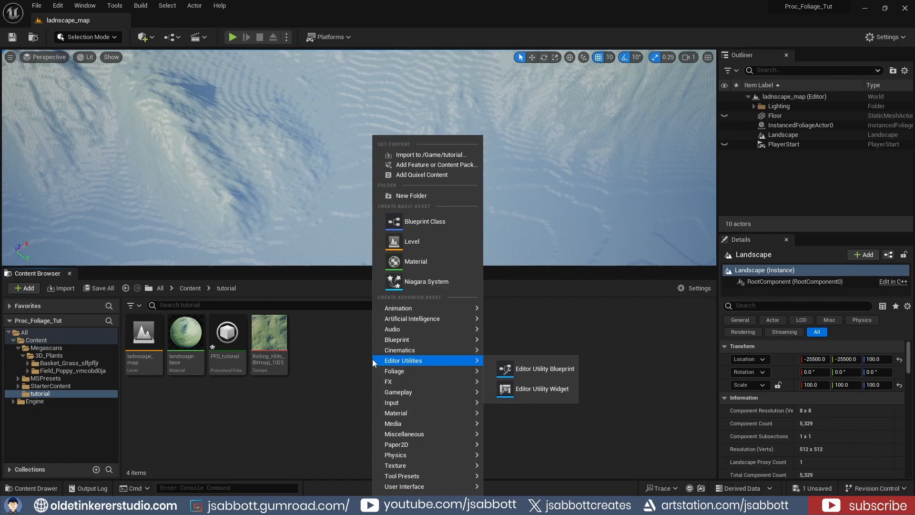
pyautogui.moveTo(428, 371)
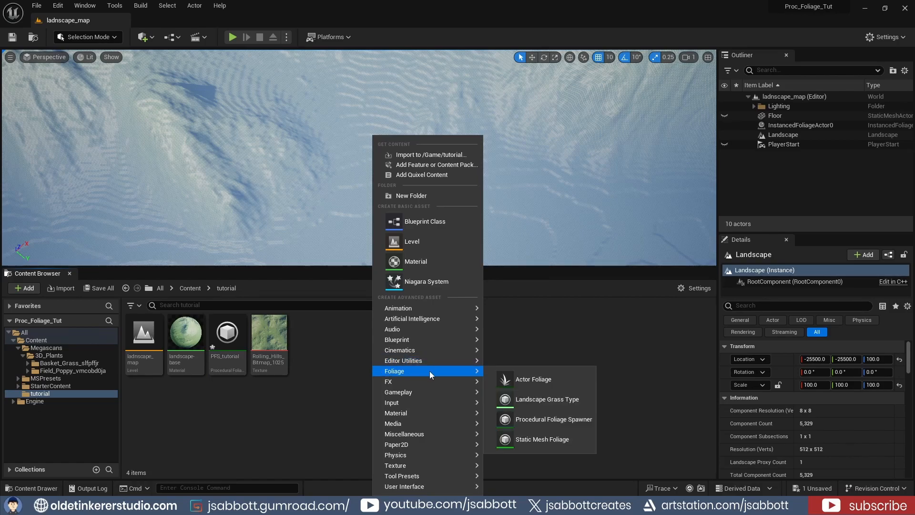
pyautogui.click(541, 439)
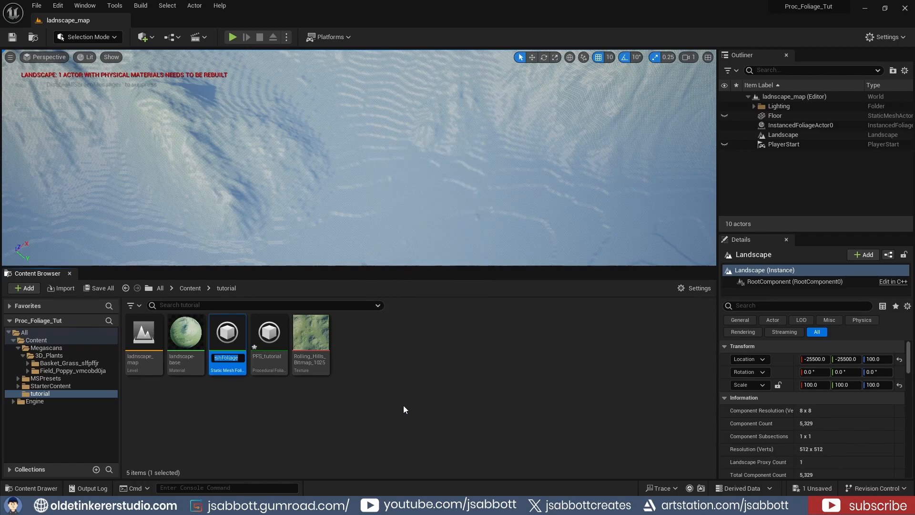
pyautogui.write('SM_foliage')
pyautogui.press('Return')
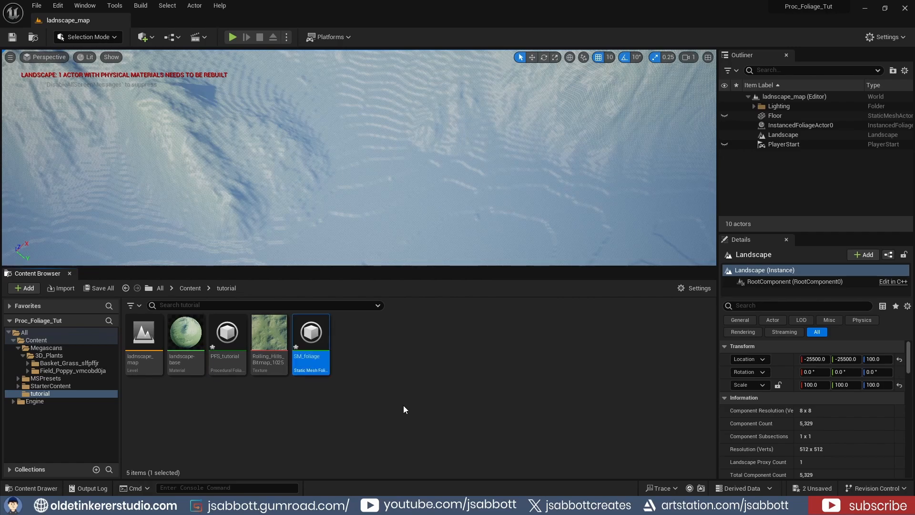
# - Assign the Megascans basket grass mesh S_Basket_Grass_slfpffjr_Var4_lod1 to SM_foliage and save the asset
pyautogui.doubleClick(313, 335)
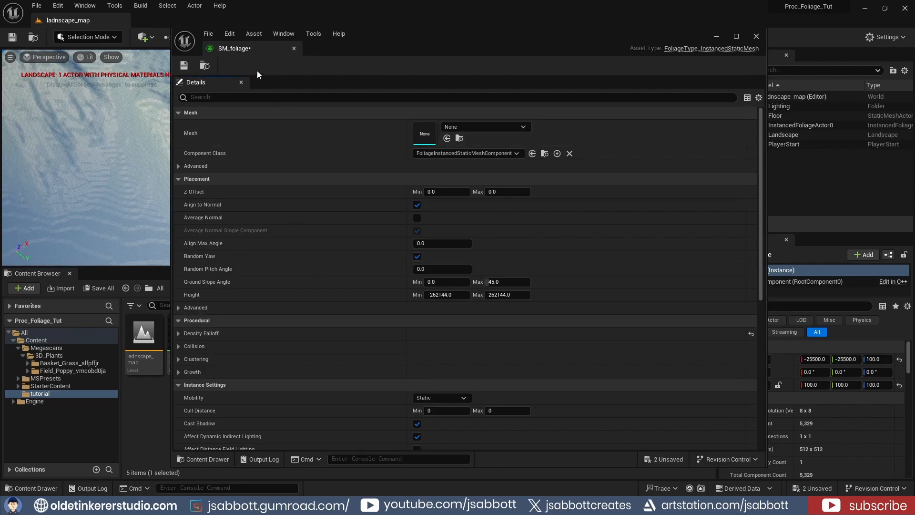
pyautogui.moveTo(246, 48); pyautogui.dragTo(164, 20)
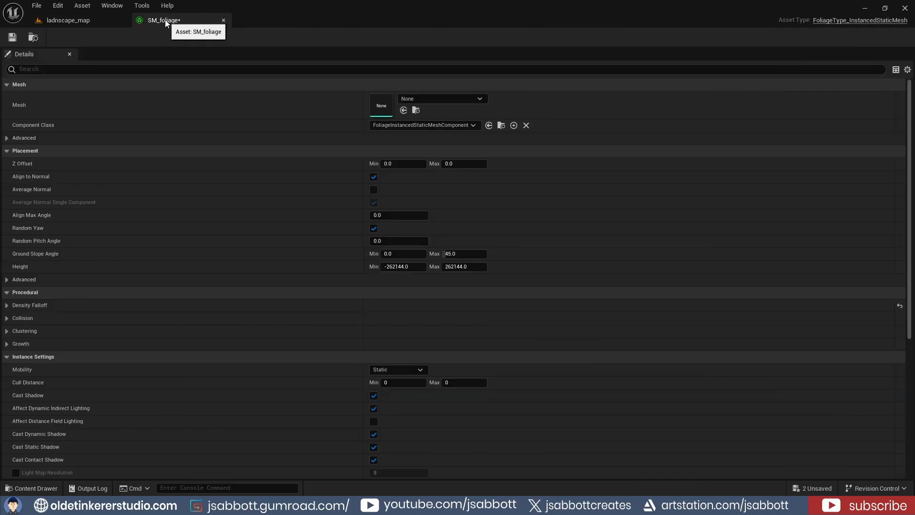
pyautogui.click(32, 488)
pyautogui.click(22, 383)
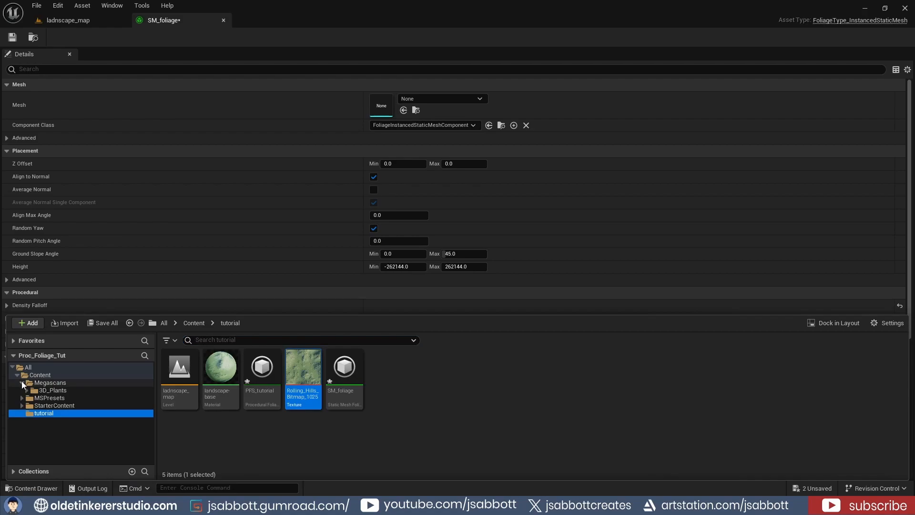
pyautogui.click(27, 390)
pyautogui.click(66, 398)
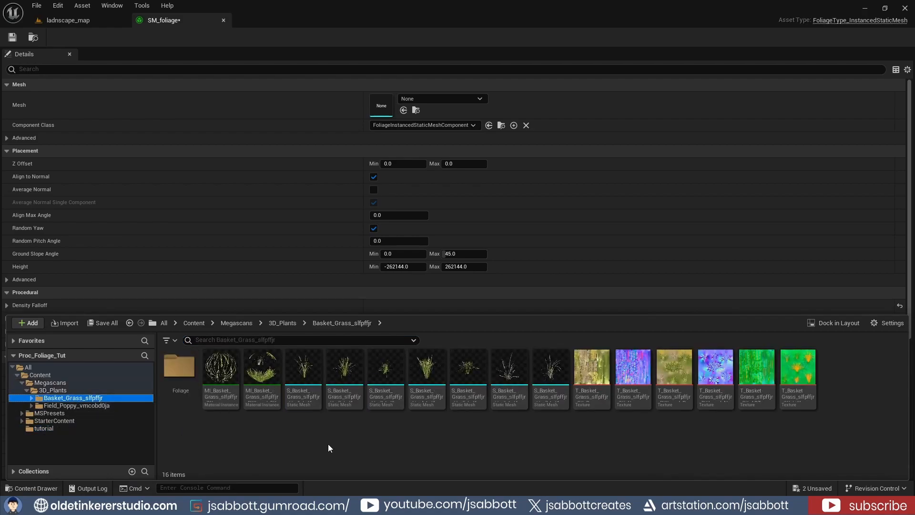
pyautogui.moveTo(426, 372); pyautogui.dragTo(382, 104)
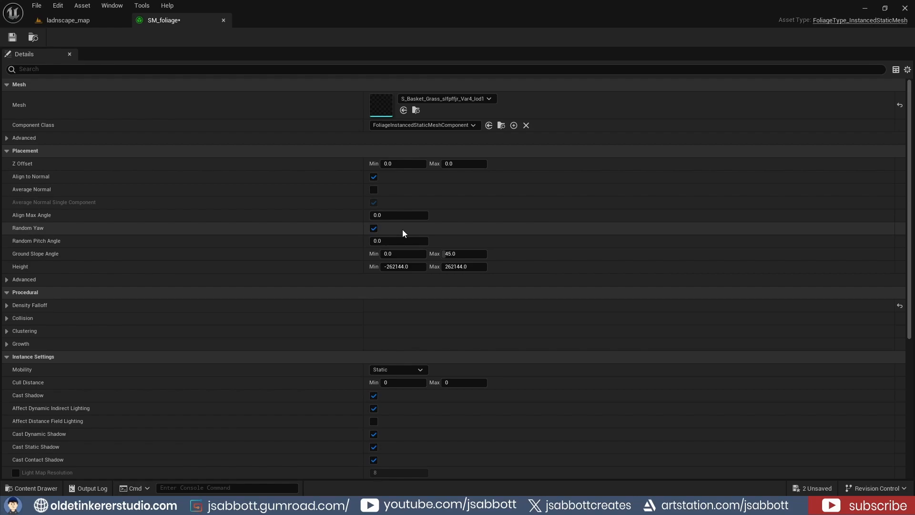
pyautogui.click(12, 39)
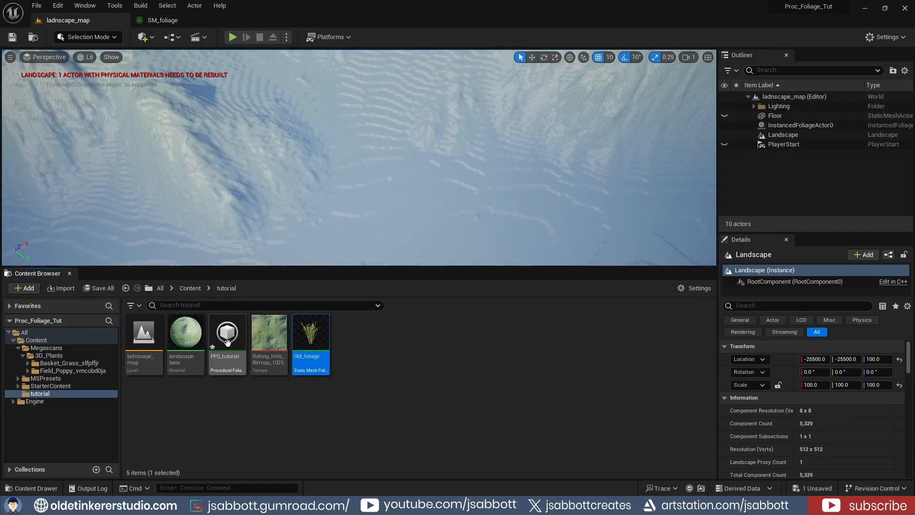
# - Add one foliage type entry to PFS_tutorial, assign SM_foliage to it, and save the spawner
pyautogui.doubleClick(226, 341)
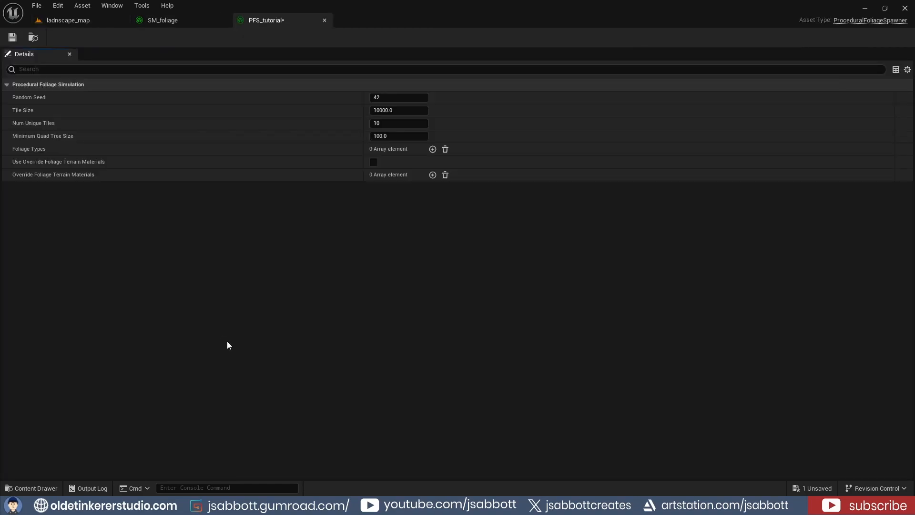
pyautogui.click(433, 149)
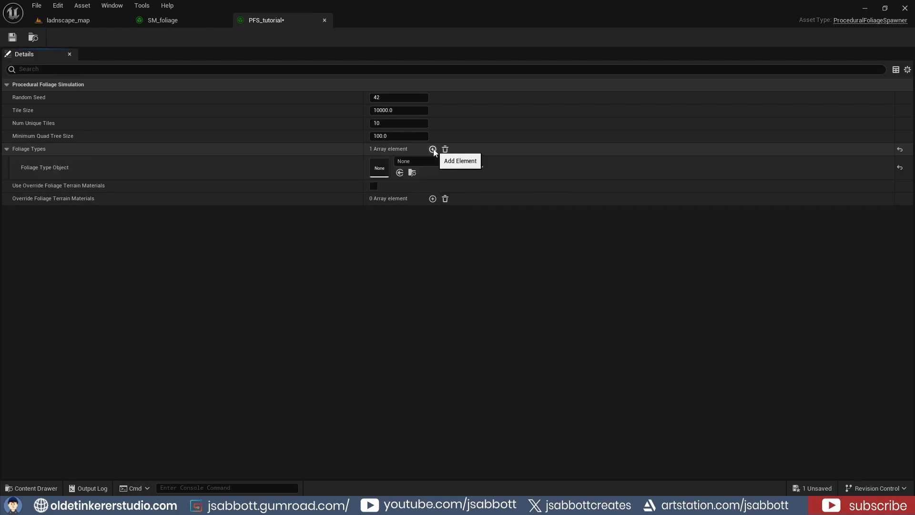
pyautogui.click(37, 484)
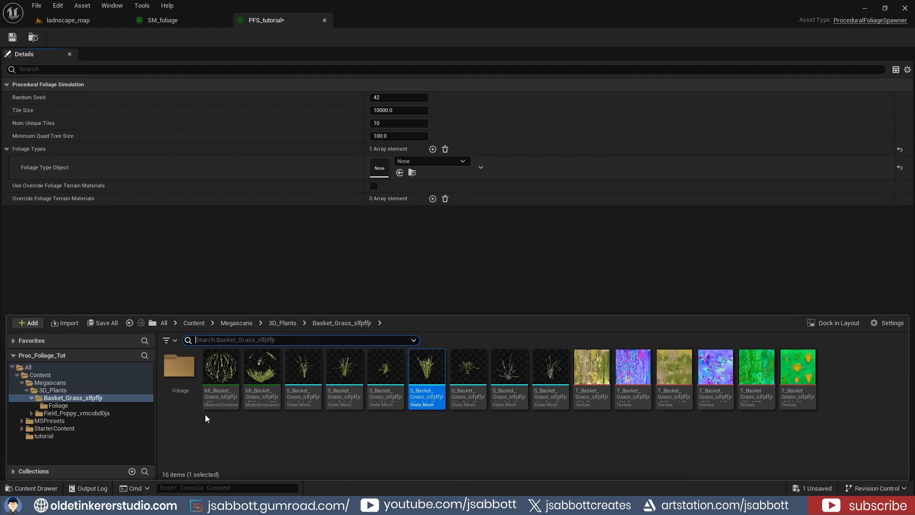
pyautogui.click(42, 377)
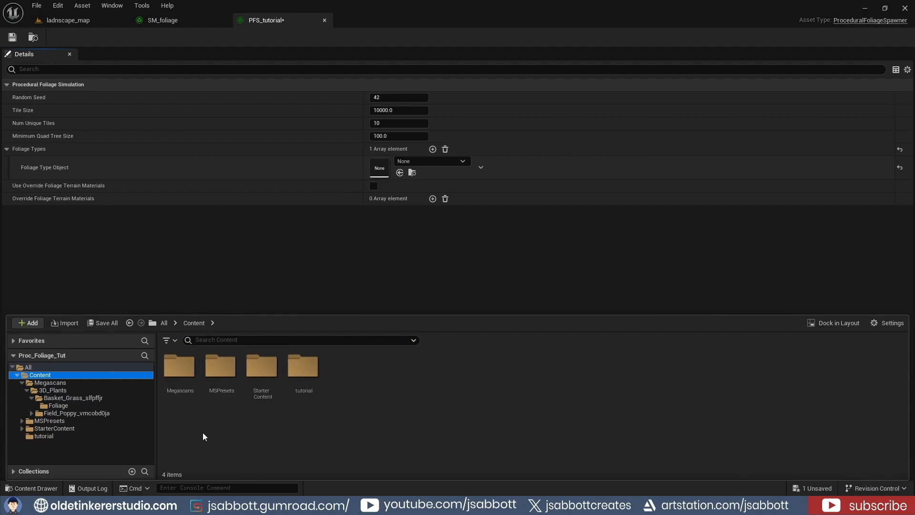
pyautogui.doubleClick(303, 369)
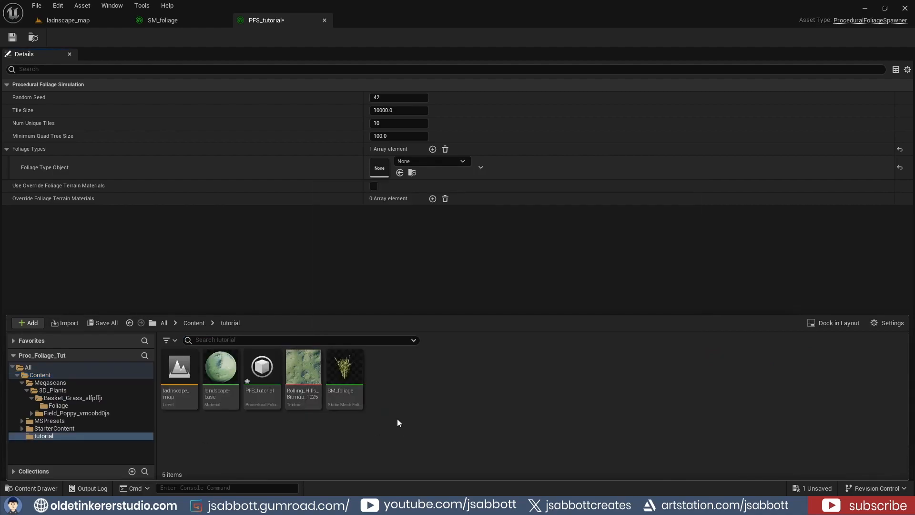
pyautogui.moveTo(343, 369); pyautogui.dragTo(384, 173)
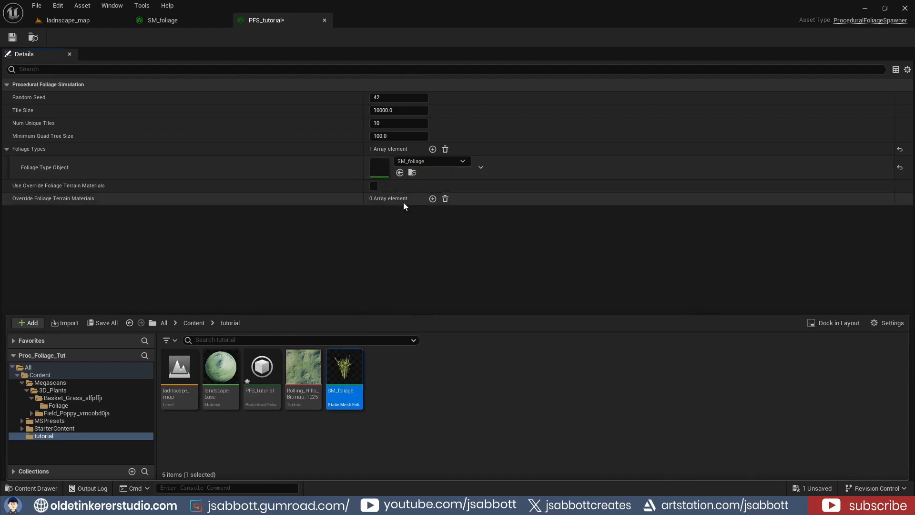
pyautogui.click(12, 38)
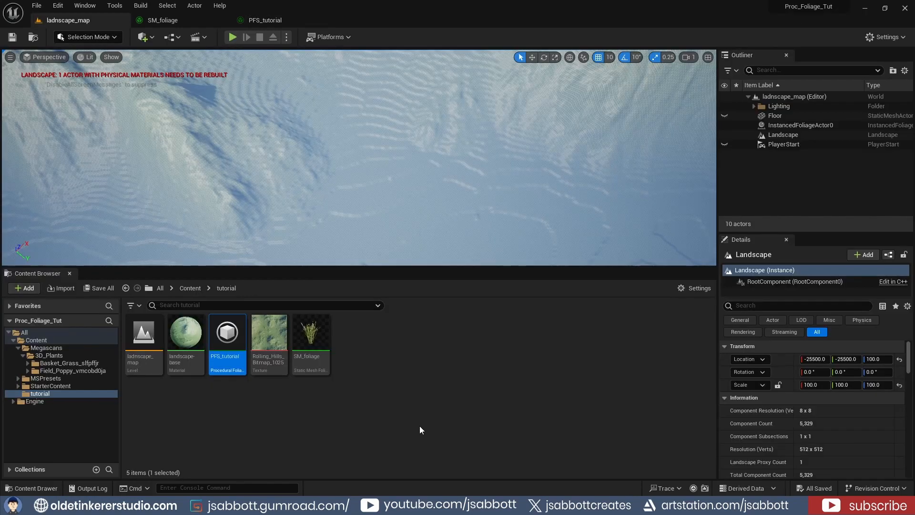
# - Place the PFS_tutorial spawner on the landscape and set its scale to 3 on all three axes
pyautogui.moveTo(228, 341); pyautogui.dragTo(413, 206)
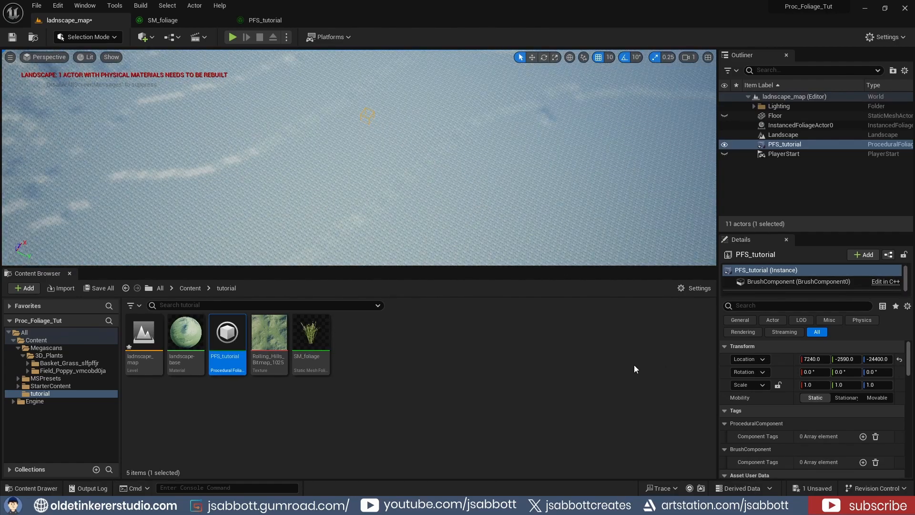
pyautogui.click(812, 386)
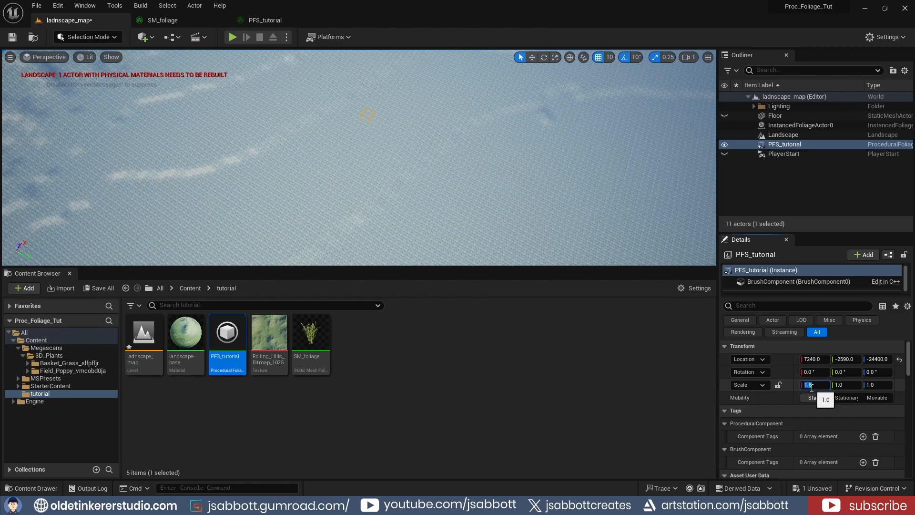
pyautogui.write('3')
pyautogui.press('Tab')
pyautogui.write('3')
pyautogui.press('Tab')
pyautogui.write('3')
pyautogui.press('Return')
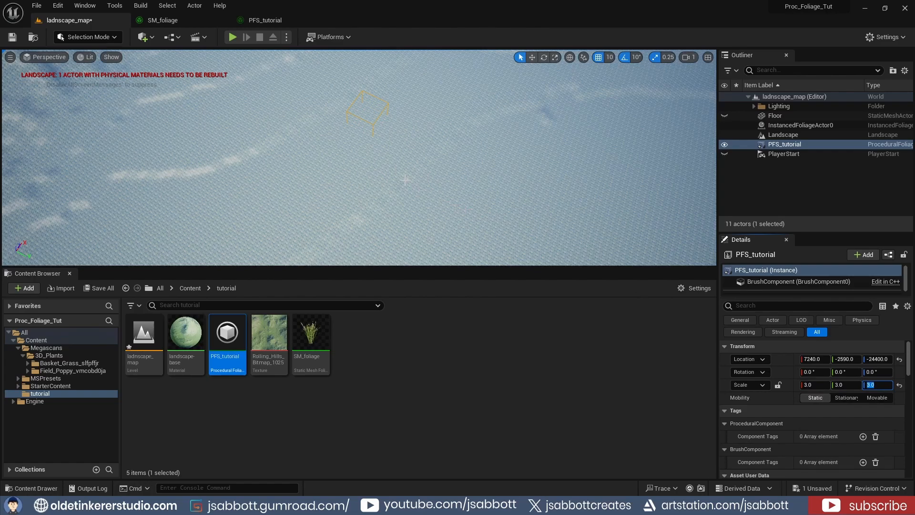
# - Find the placed spawner's procedural foliage settings and resimulate the foliage
pyautogui.click(772, 307)
pyautogui.write('procedural')
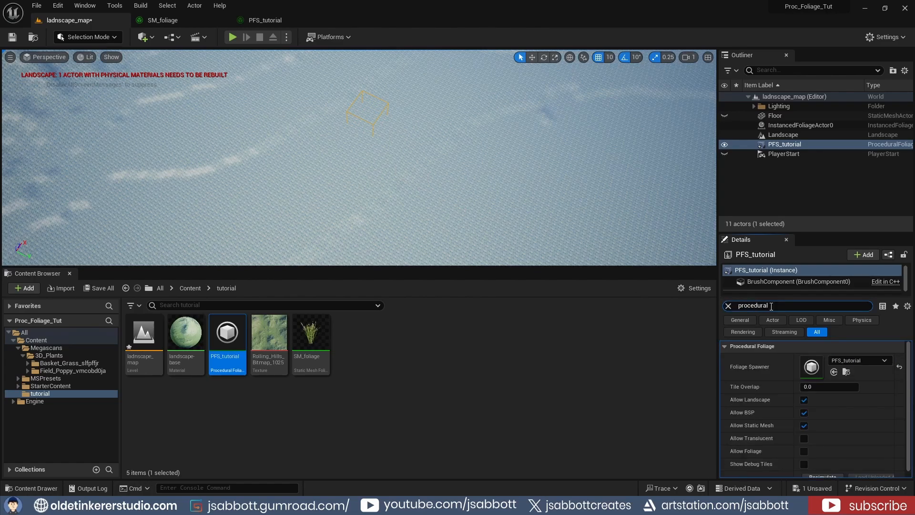
pyautogui.scroll(-1, 839, 472)
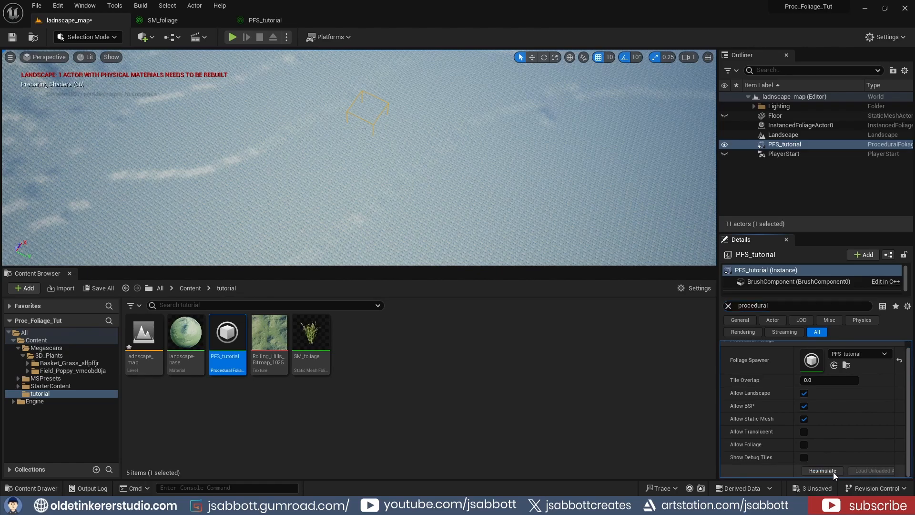
pyautogui.click(822, 472)
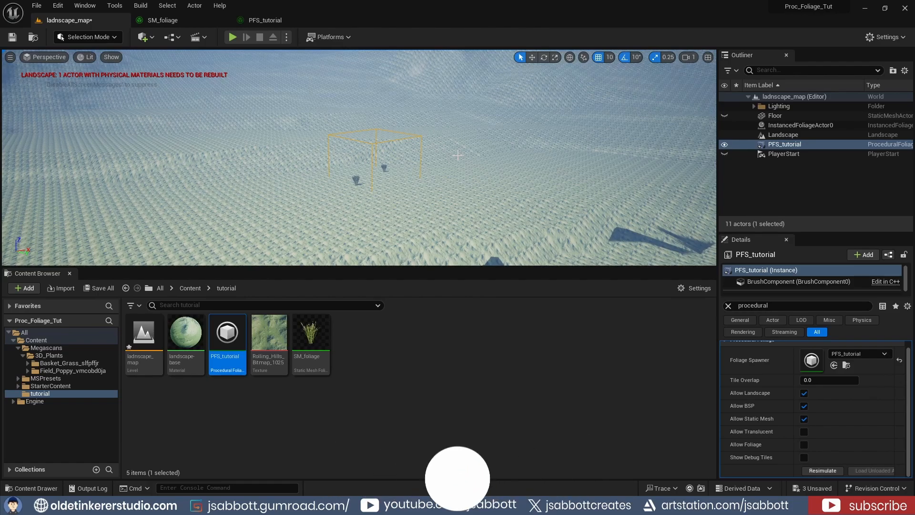
# - Set SM_foliage's collision radius and shade radius to 7, save the asset, and resimulate the spawner
pyautogui.click(175, 18)
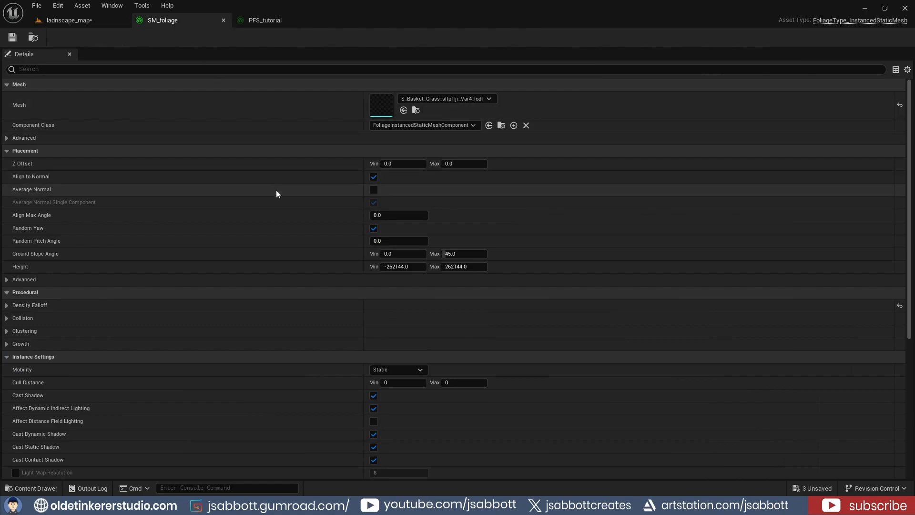
pyautogui.click(7, 318)
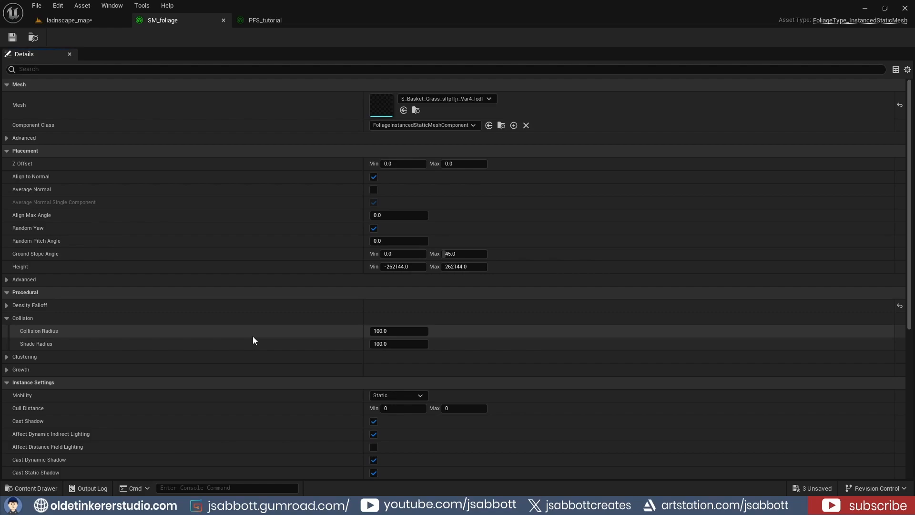
pyautogui.click(403, 332)
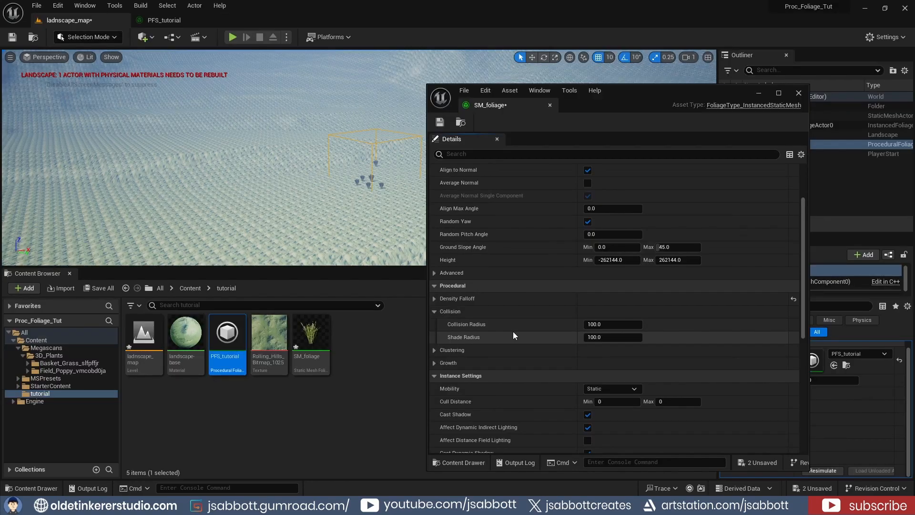
pyautogui.click(610, 325)
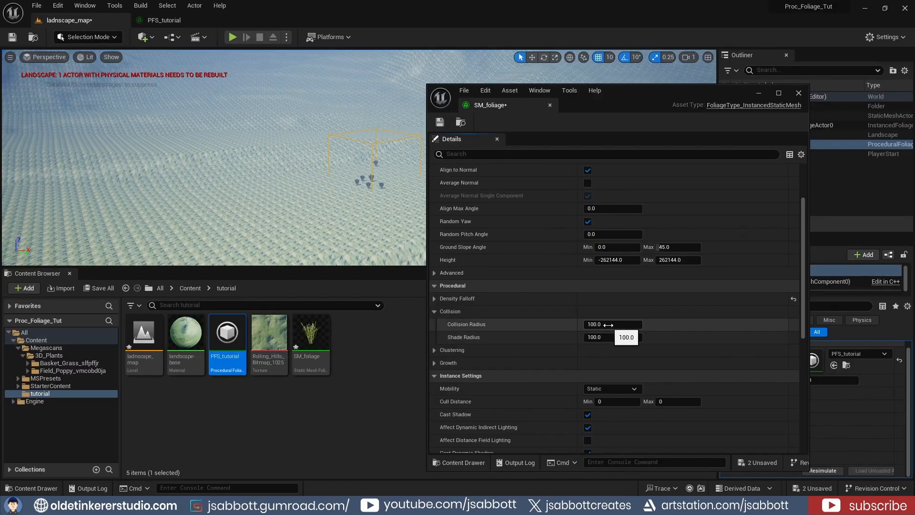
pyautogui.write('7')
pyautogui.press('Tab')
pyautogui.write('7')
pyautogui.click(440, 122)
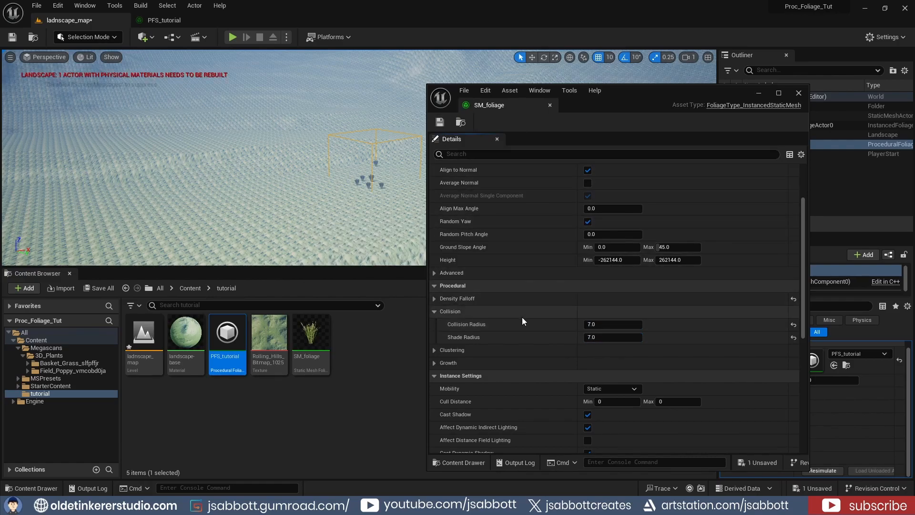
pyautogui.click(833, 472)
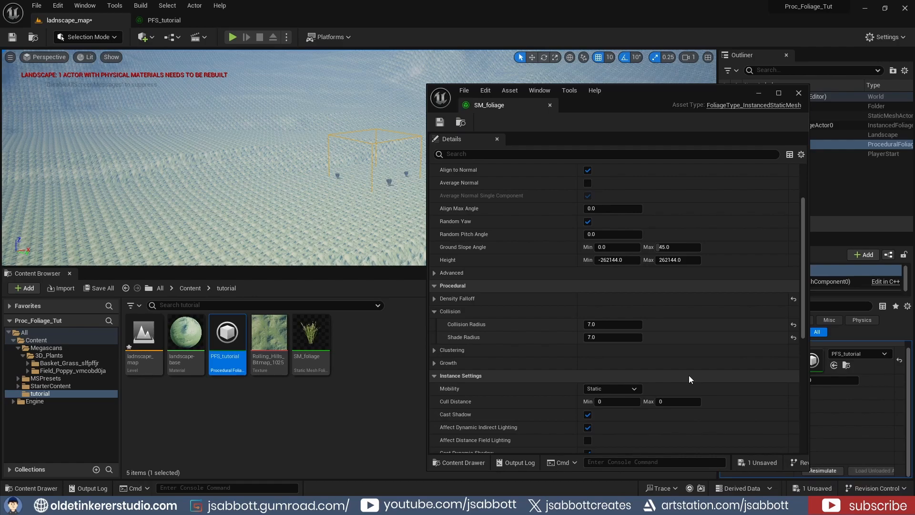
# - Expand the clustering settings of SM_foliage
pyautogui.click(434, 351)
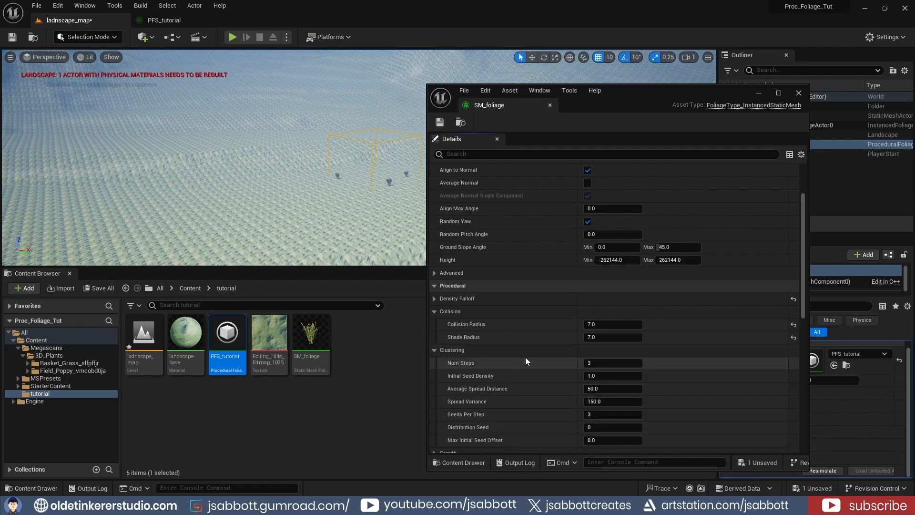